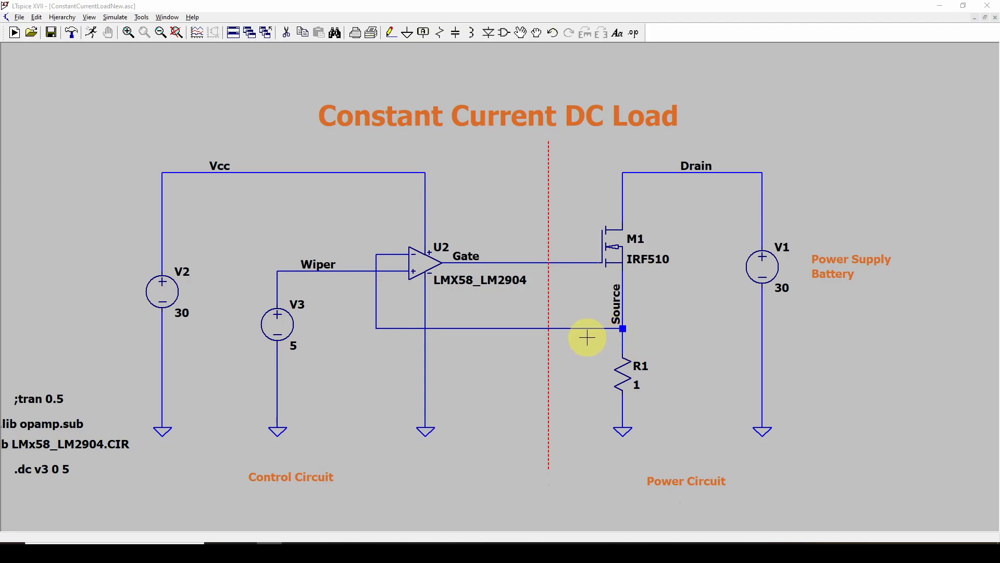
Recenter the schematic and run the 0.5 s transient simulation
{"action": "left_click_drag", "start_coordinate": [585, 329], "coordinate": [595, 326]}
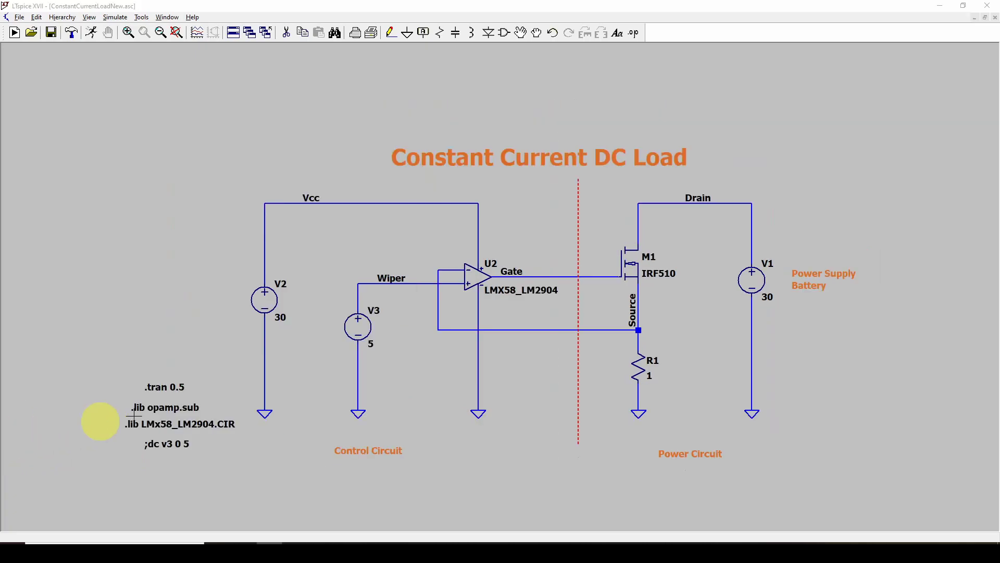
{"action": "left_click_drag", "start_coordinate": [572, 391], "coordinate": [555, 375]}
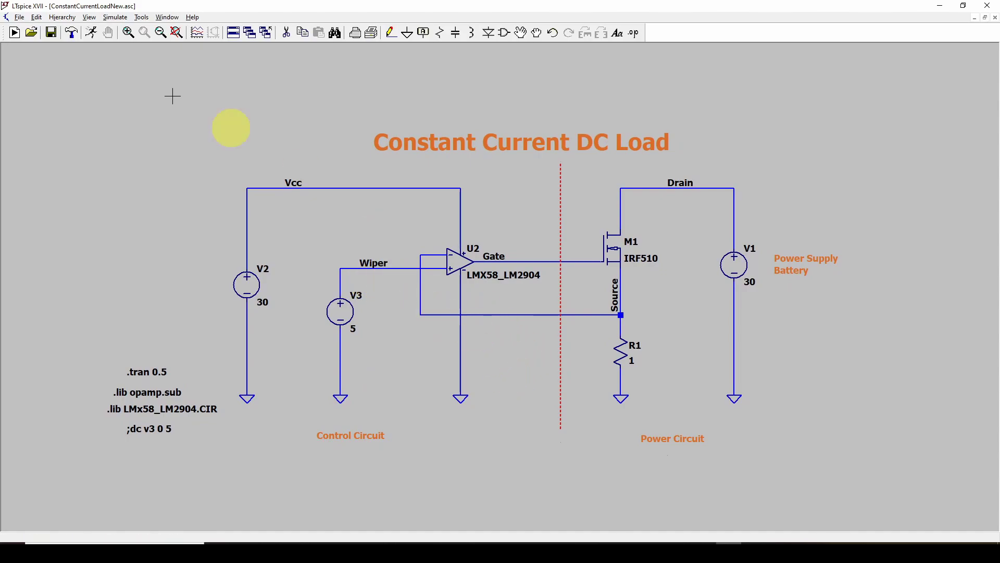
{"action": "left_click", "coordinate": [92, 33]}
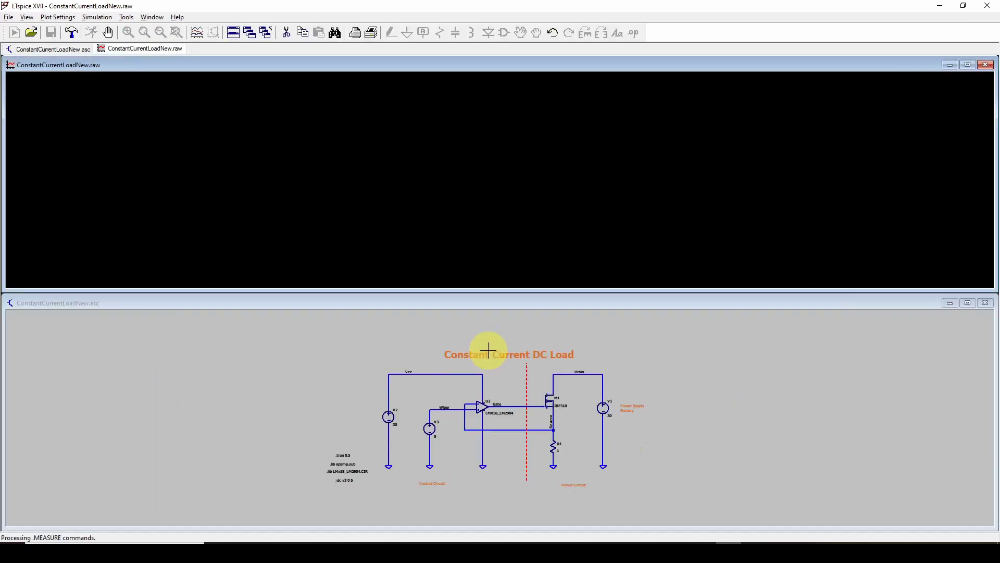
Zoom in on the schematic and probe the Wiper net to plot V(wiper) at 5 V
{"action": "scroll", "coordinate": [635, 386], "scroll_direction": "up", "scroll_amount": 5}
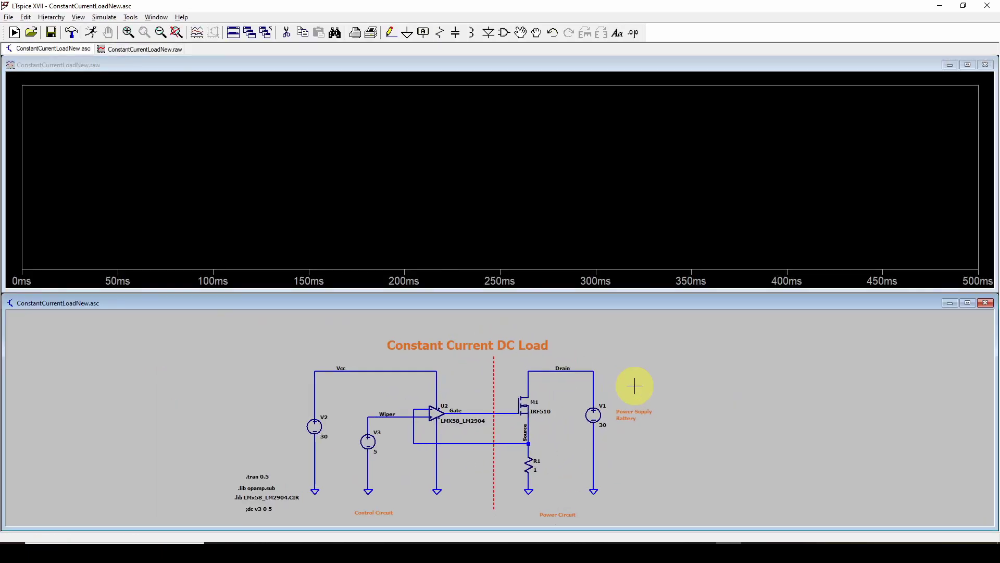
{"action": "left_click_drag", "start_coordinate": [748, 318], "coordinate": [725, 326]}
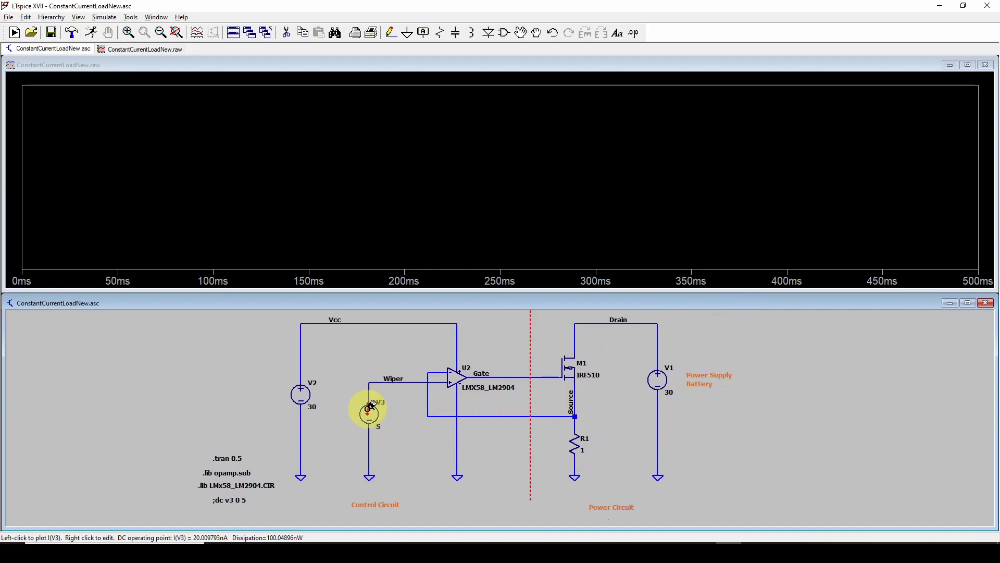
{"action": "left_click", "coordinate": [422, 379]}
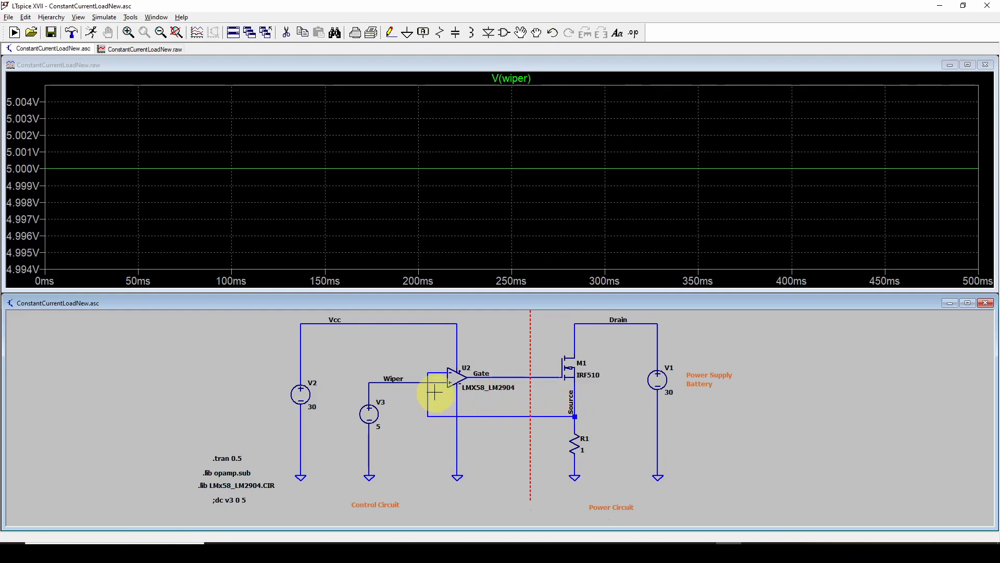
Plot V(gate) near 11.6 V and add V(source) around 5 V
{"action": "left_click", "coordinate": [503, 375]}
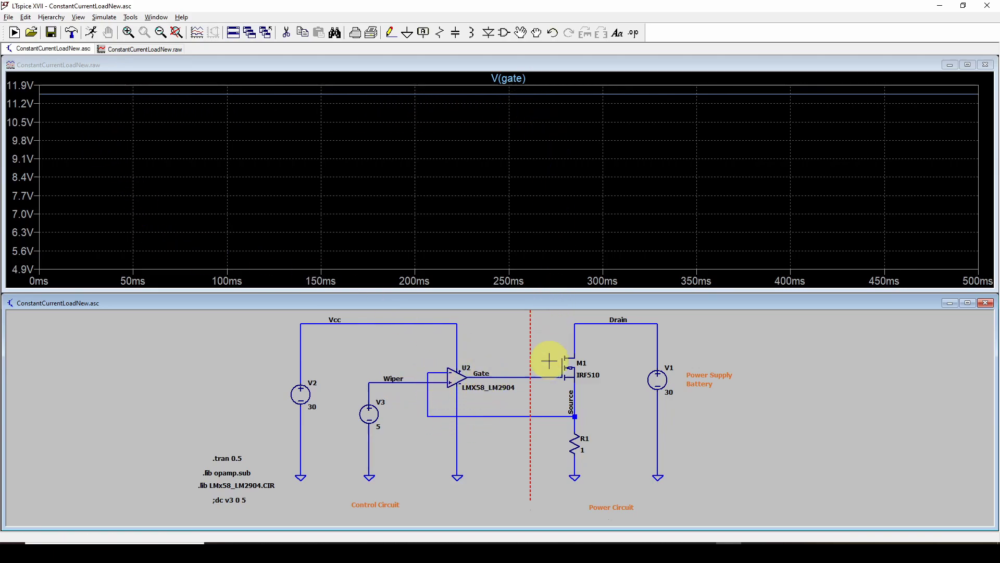
{"action": "left_click", "coordinate": [575, 415]}
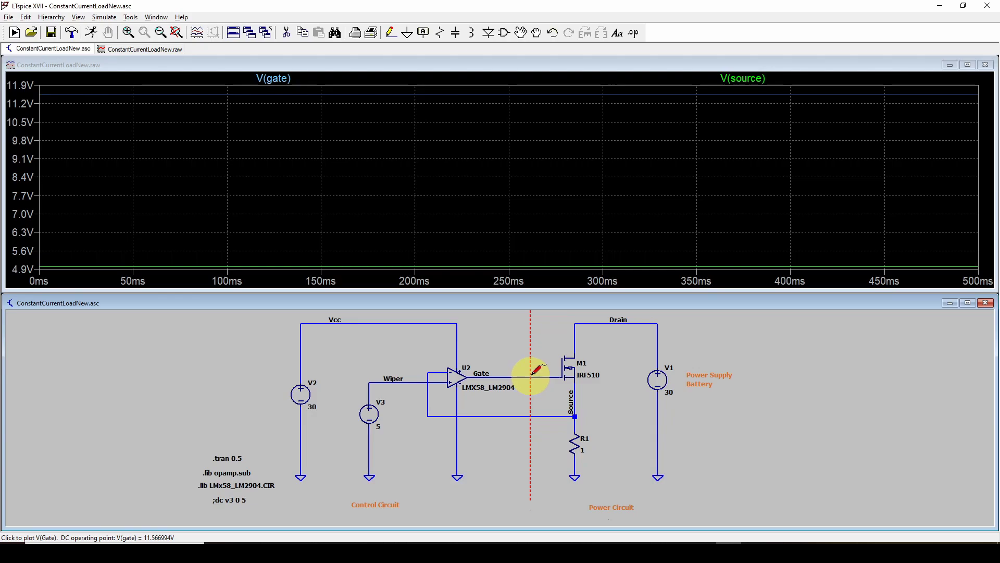
Plot the differential V(Gate,Source) from Gate to Source, a flat trace near 6.6 V
{"action": "left_click_drag", "start_coordinate": [532, 374], "coordinate": [577, 397]}
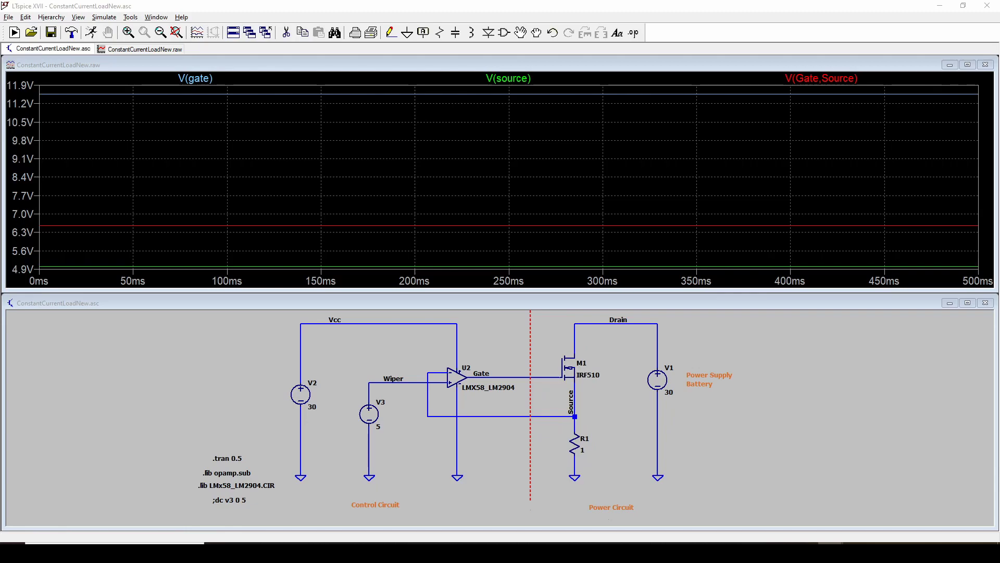
{"action": "left_click_drag", "start_coordinate": [999, 10], "coordinate": [390, 8]}
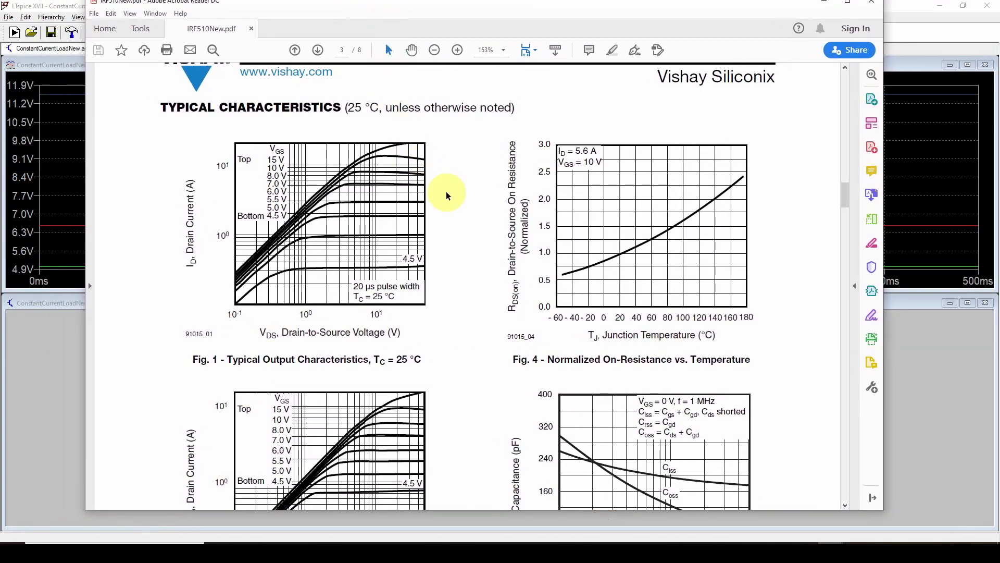
{"action": "scroll", "coordinate": [446, 194], "scroll_direction": "up", "scroll_amount": 1}
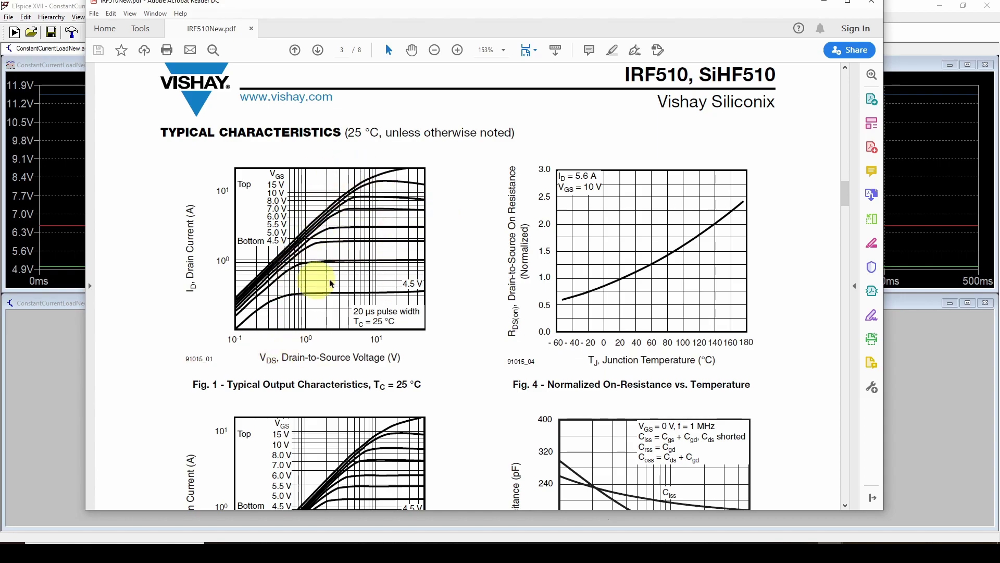
{"action": "scroll", "coordinate": [323, 250], "scroll_direction": "down", "scroll_amount": 1}
{"action": "scroll", "coordinate": [328, 216], "scroll_direction": "up", "scroll_amount": 2}
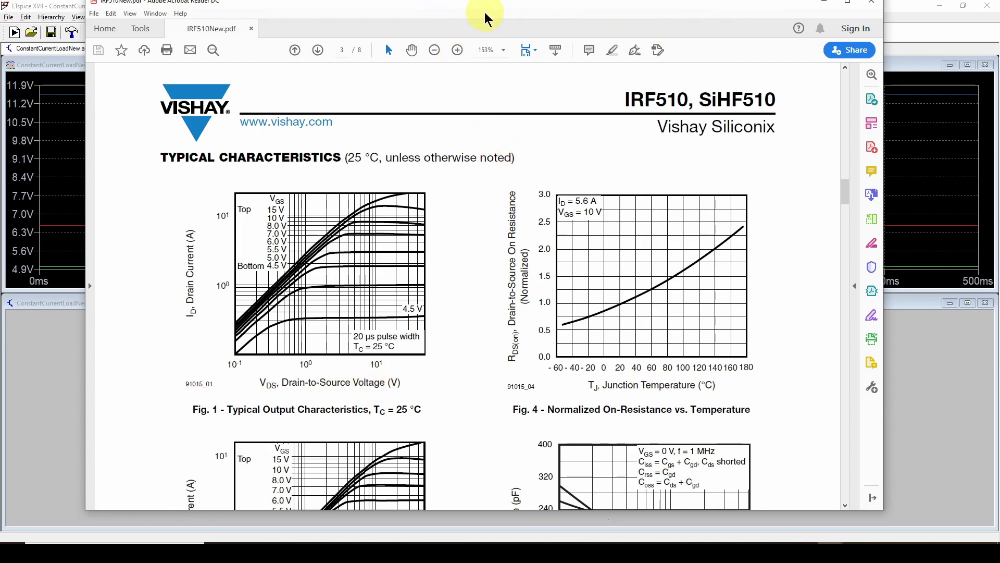
{"action": "key", "text": "super+Down"}
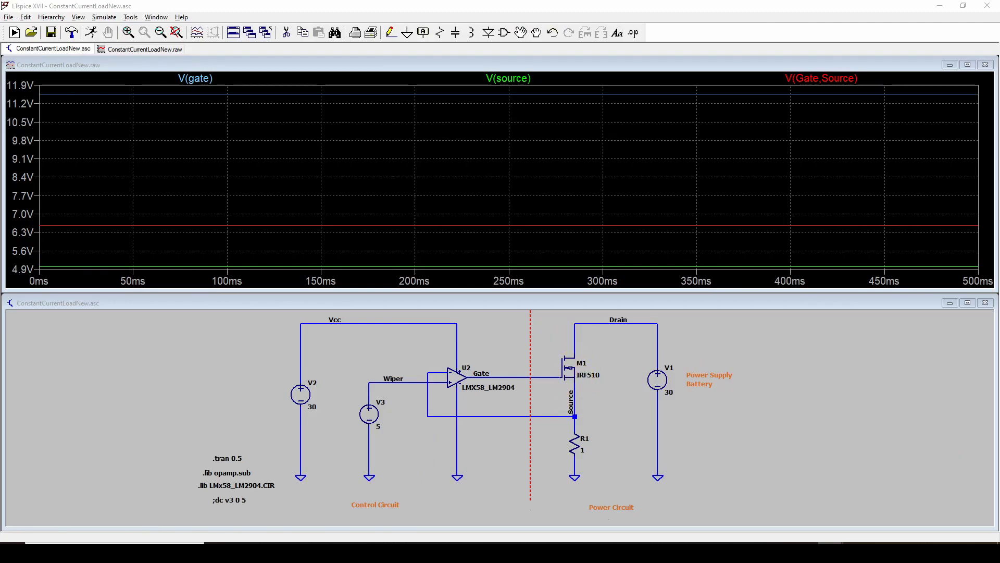
{"action": "key", "text": "alt+Tab"}
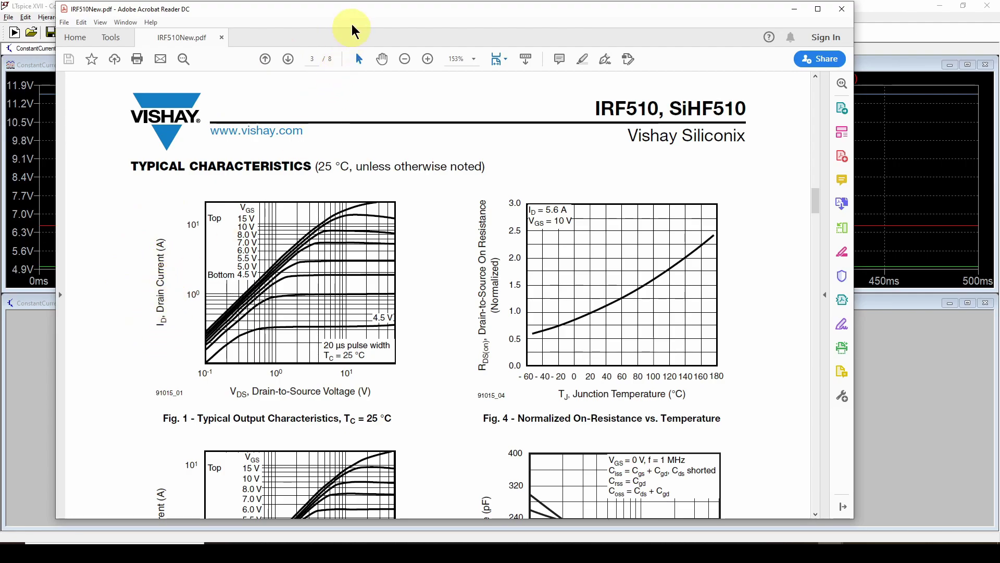
{"action": "key", "text": "alt+Tab"}
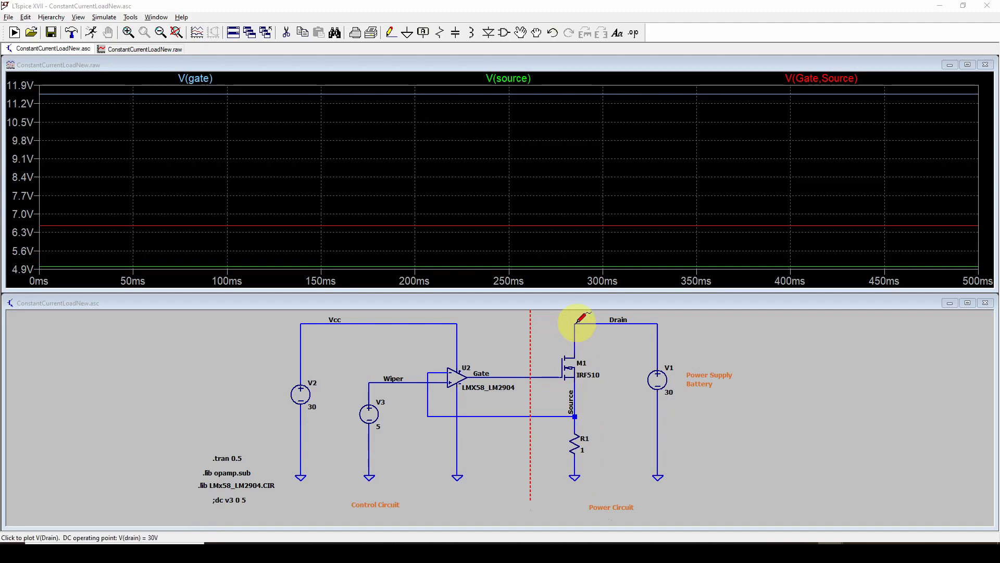
Bring the IRF510 datasheet's Typical Characteristics page in front of the LTspice plots
{"action": "key", "text": "alt+Tab"}
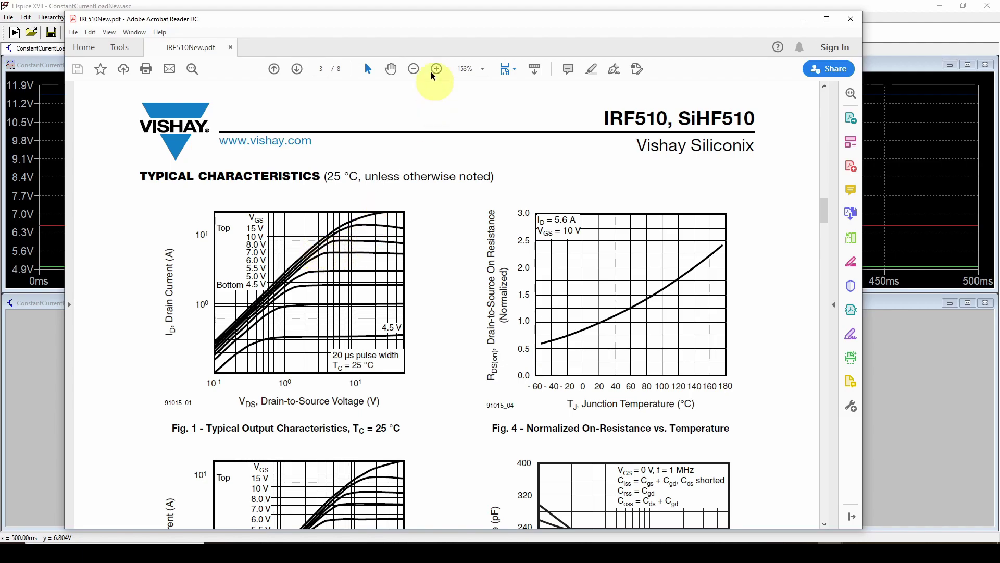
Switch between the LTspice plot window and the IRF510 datasheet with Alt+Tab
{"action": "key", "text": "alt+Tab"}
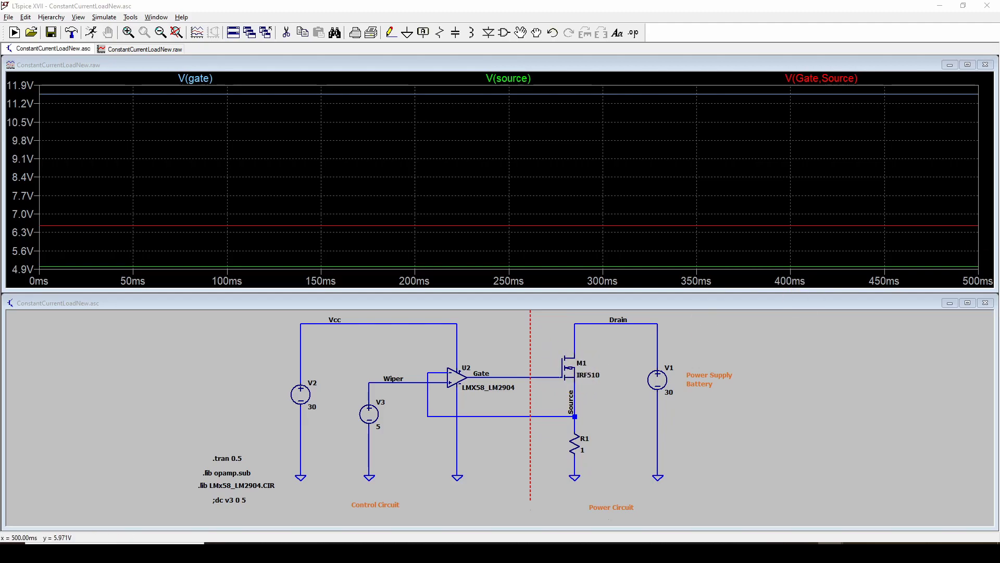
{"action": "key", "text": "alt+Tab"}
Move the datasheet window left and bring the IRF510 Fig. 1 graph back in front
{"action": "left_click_drag", "start_coordinate": [524, 6], "coordinate": [301, 7]}
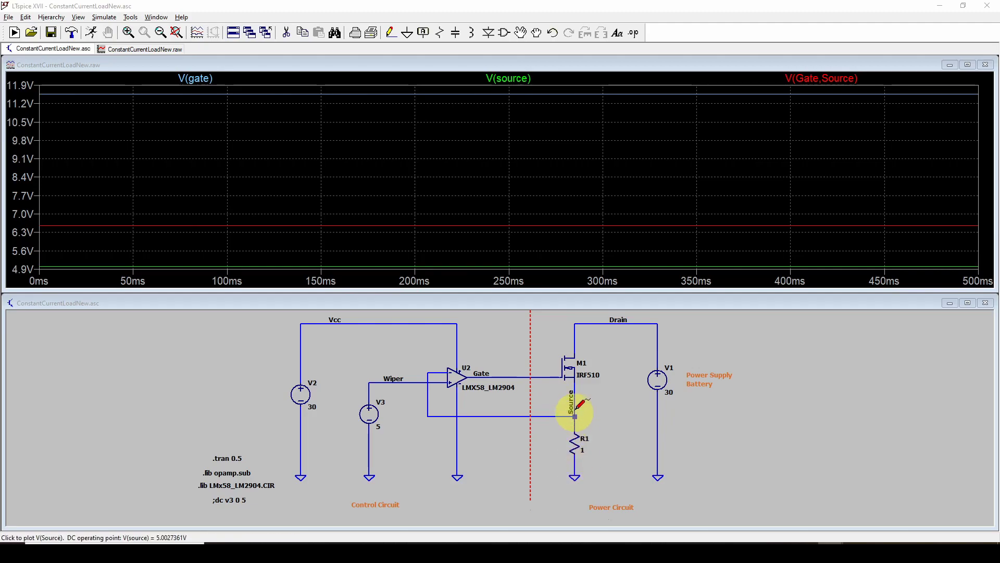
{"action": "key", "text": "alt+Tab"}
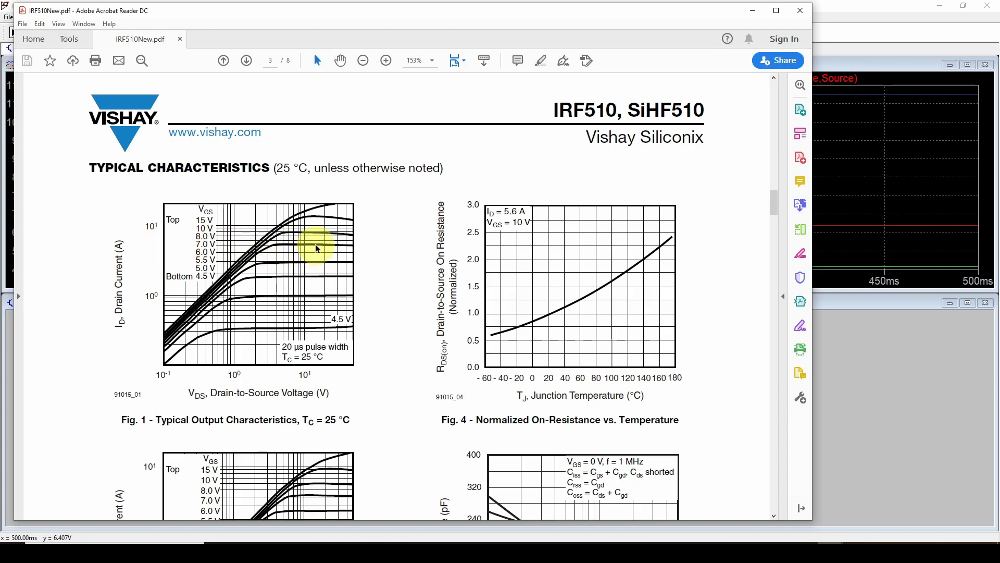
Hide the Acrobat datasheet to reveal the LTspice schematic and three voltage traces
{"action": "key", "text": "alt+Tab"}
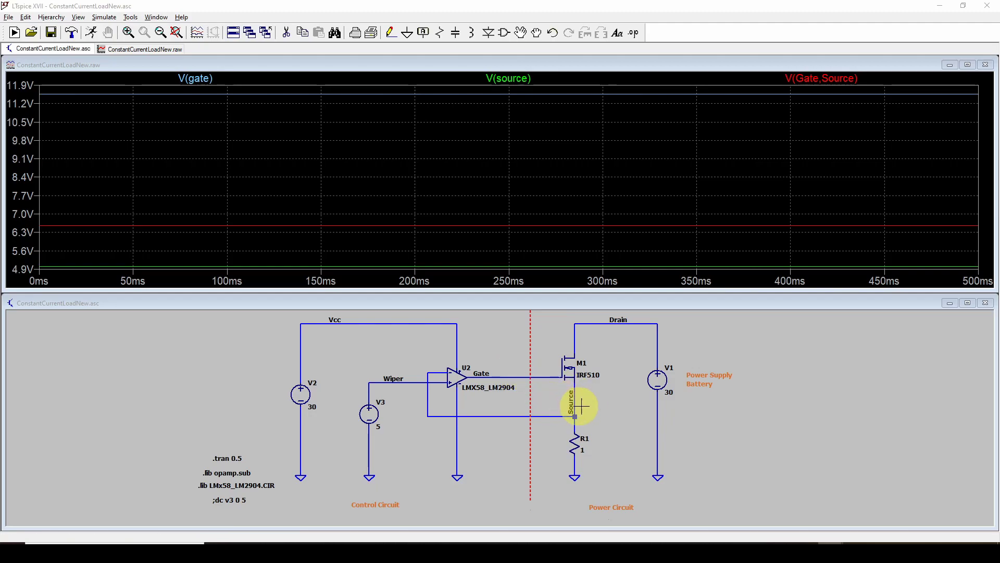
Pan the schematic left, with only the flat V(gate) trace near 11.567 V plotted
{"action": "left_click_drag", "start_coordinate": [623, 435], "coordinate": [601, 437]}
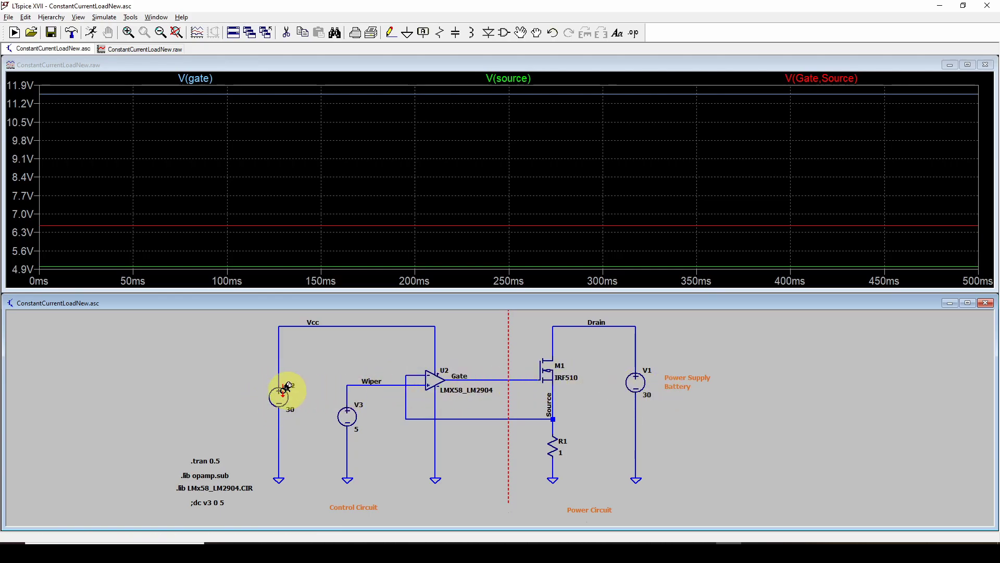
{"action": "left_click_drag", "start_coordinate": [723, 429], "coordinate": [712, 429]}
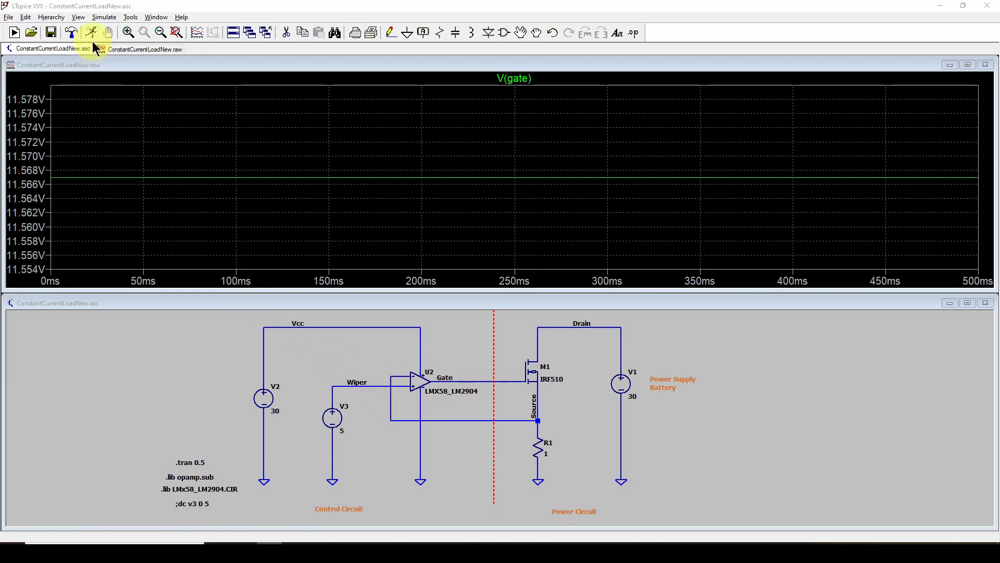
Replace the transient with a linear DC sweep of v3 from 0 to 5 V (.dc v3 0 5)
{"action": "left_click", "coordinate": [105, 17]}
{"action": "left_click", "coordinate": [128, 119]}
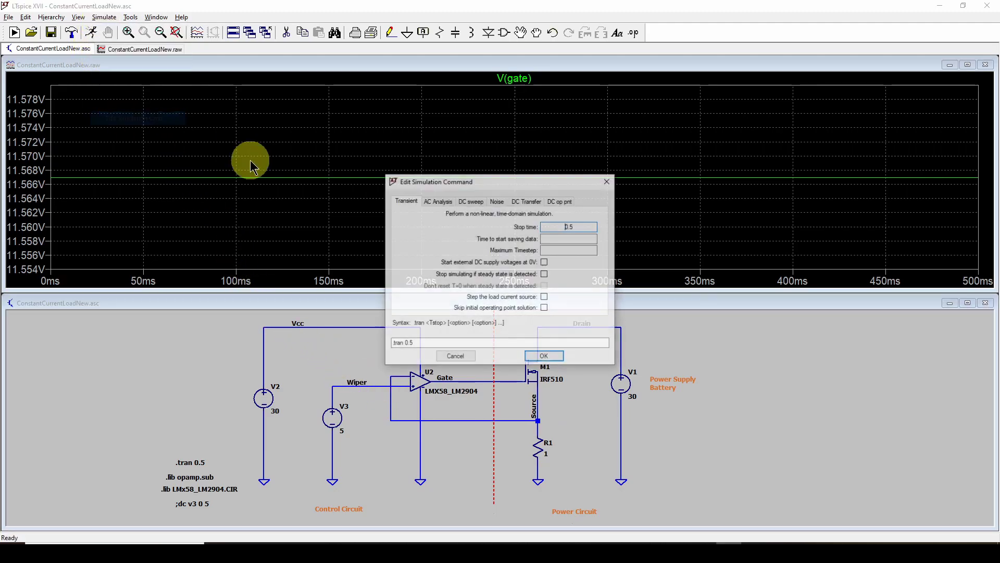
{"action": "left_click", "coordinate": [470, 200]}
{"action": "left_click_drag", "start_coordinate": [552, 250], "coordinate": [525, 250]}
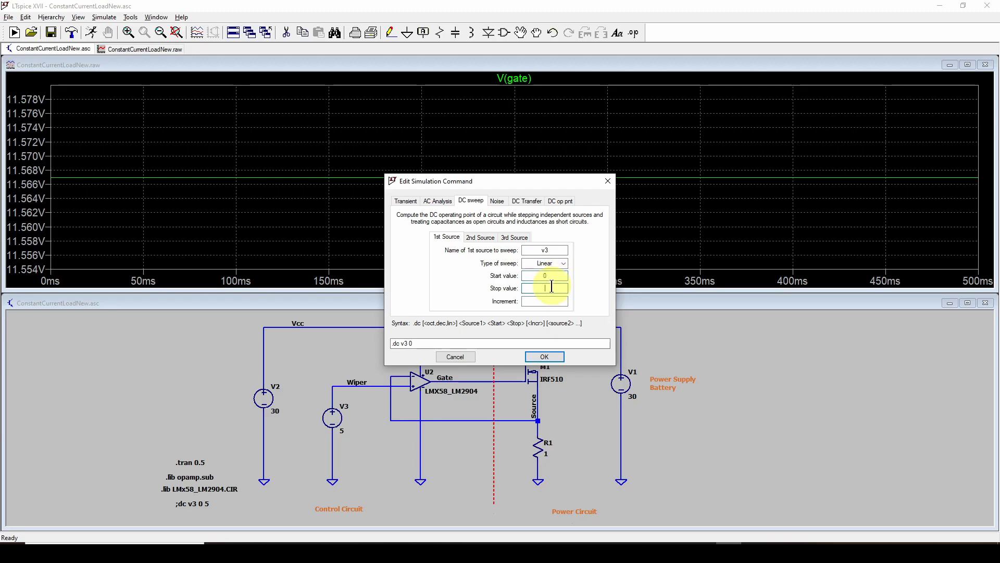
{"action": "left_click", "coordinate": [544, 357]}
Run the simulation to plot V(gate) against the V3 sweep from 0 to 5 V
{"action": "left_click", "coordinate": [90, 33]}
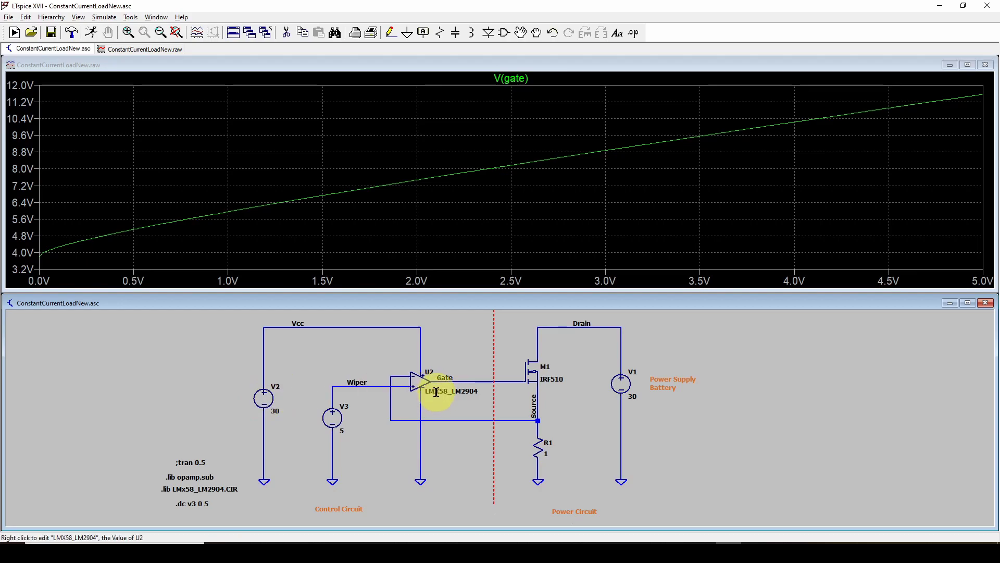
Change op-amp supply V2's DC value to 15 V and re-run the sweep
{"action": "right_click", "coordinate": [264, 398]}
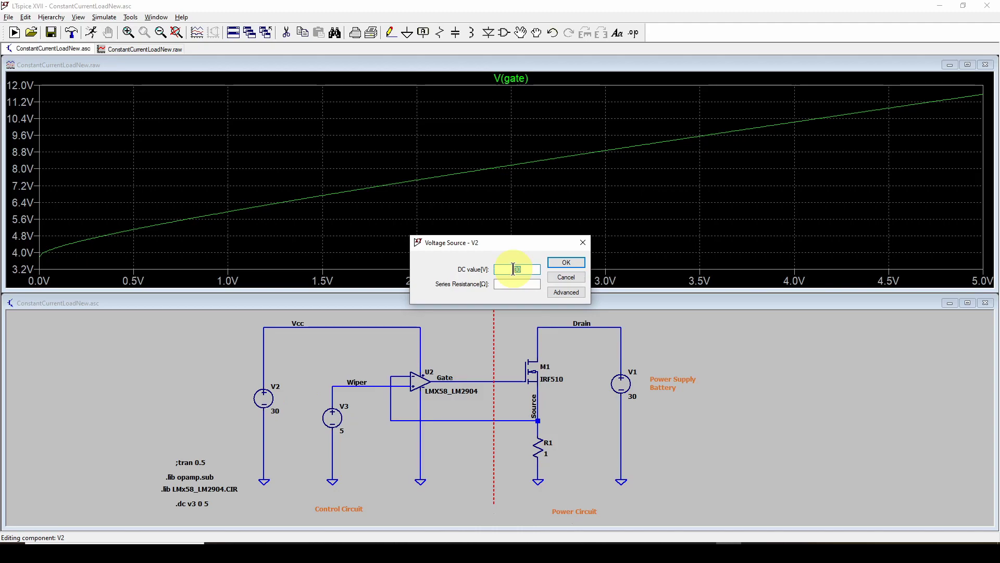
{"action": "left_click", "coordinate": [565, 262]}
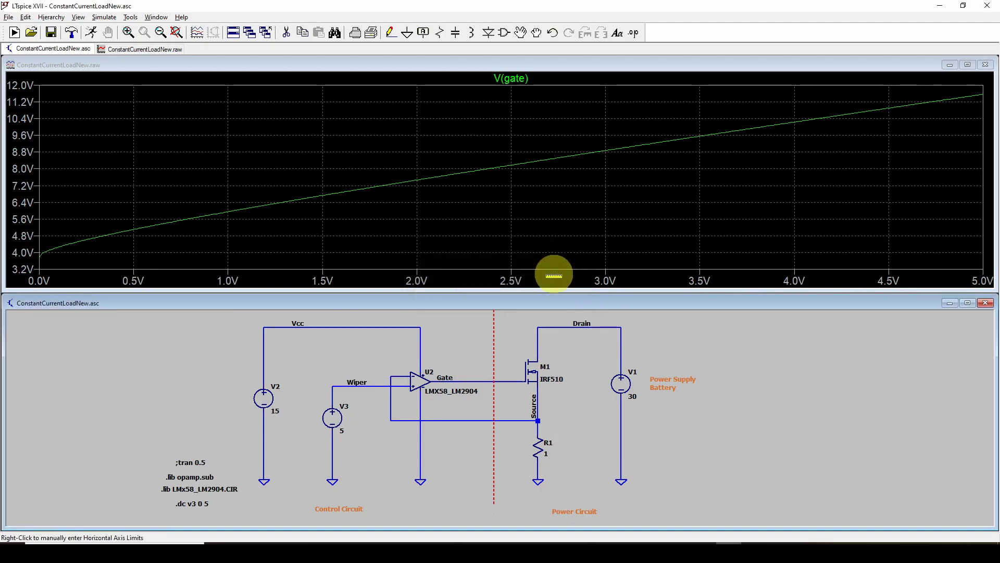
{"action": "left_click", "coordinate": [93, 31]}
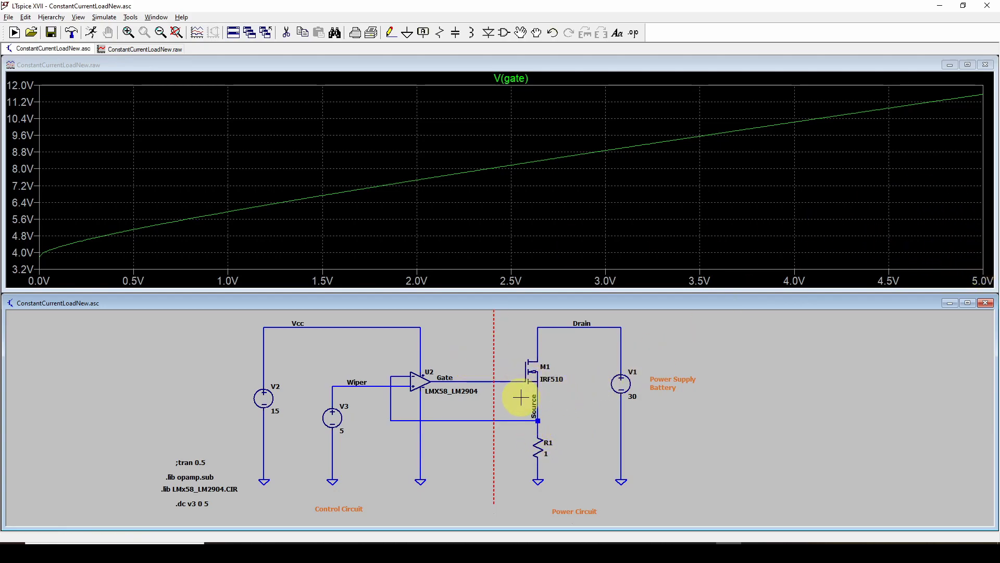
Add V(source) to the plot, set V2 to 10 V, and re-run the sweep
{"action": "left_click", "coordinate": [538, 420]}
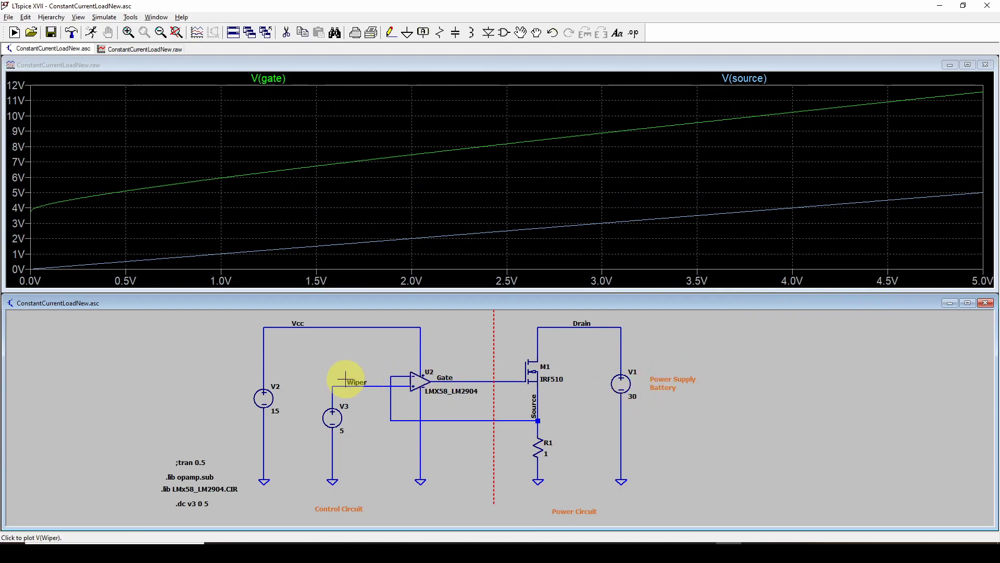
{"action": "right_click", "coordinate": [267, 394]}
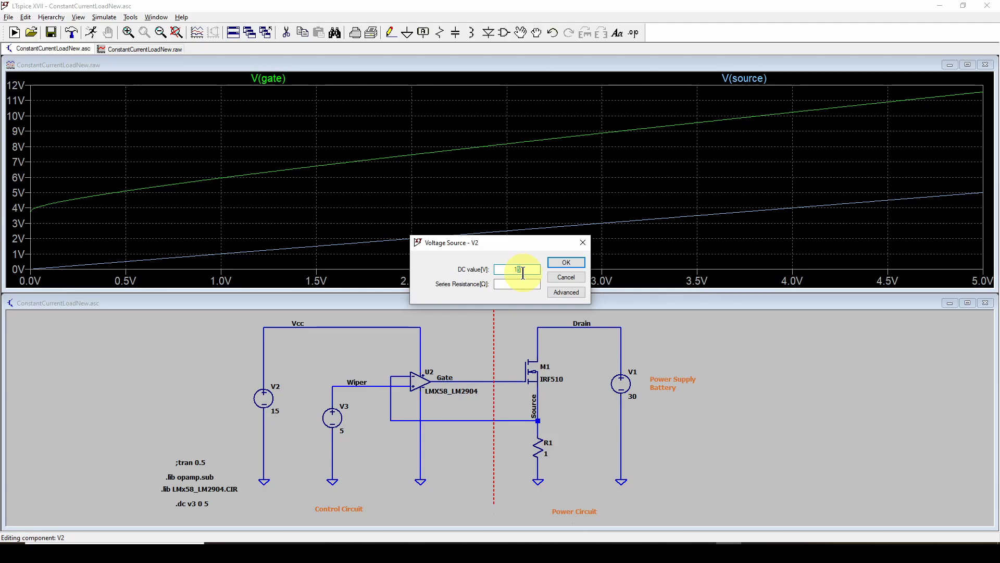
{"action": "type", "text": "10"}
{"action": "left_click", "coordinate": [561, 260]}
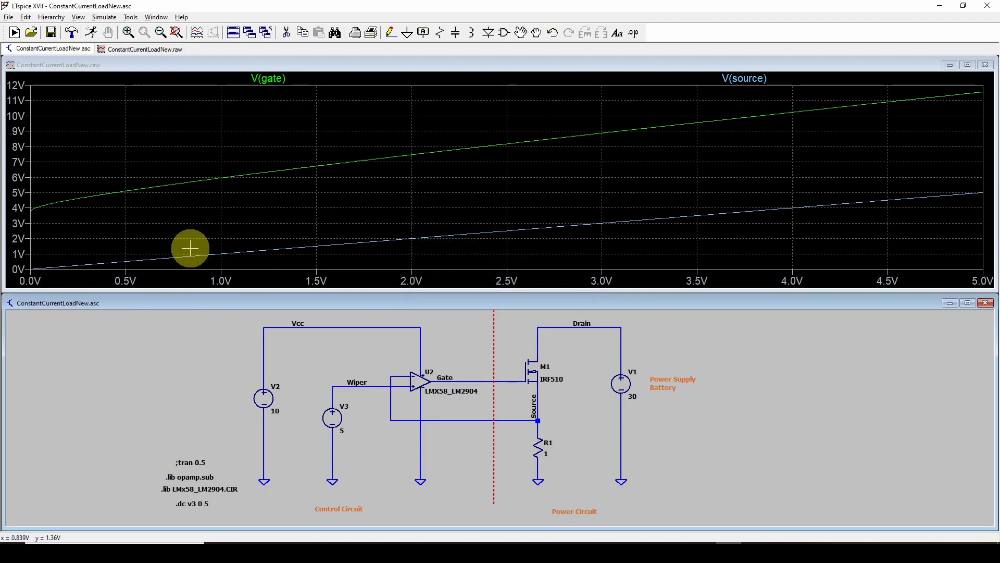
{"action": "left_click", "coordinate": [90, 32]}
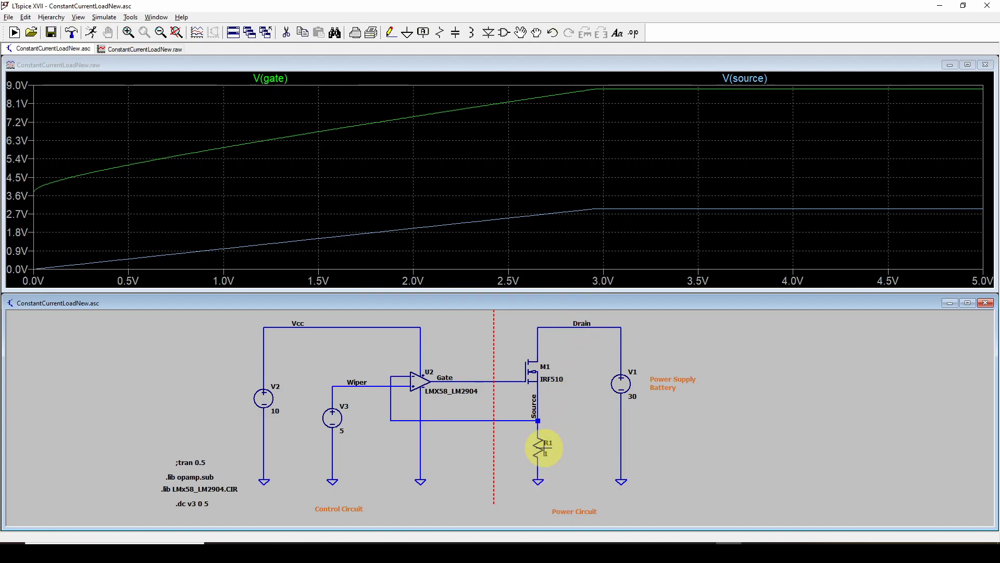
Return V2's DC value to 15 V and re-run so the traces no longer clip
{"action": "right_click", "coordinate": [267, 397]}
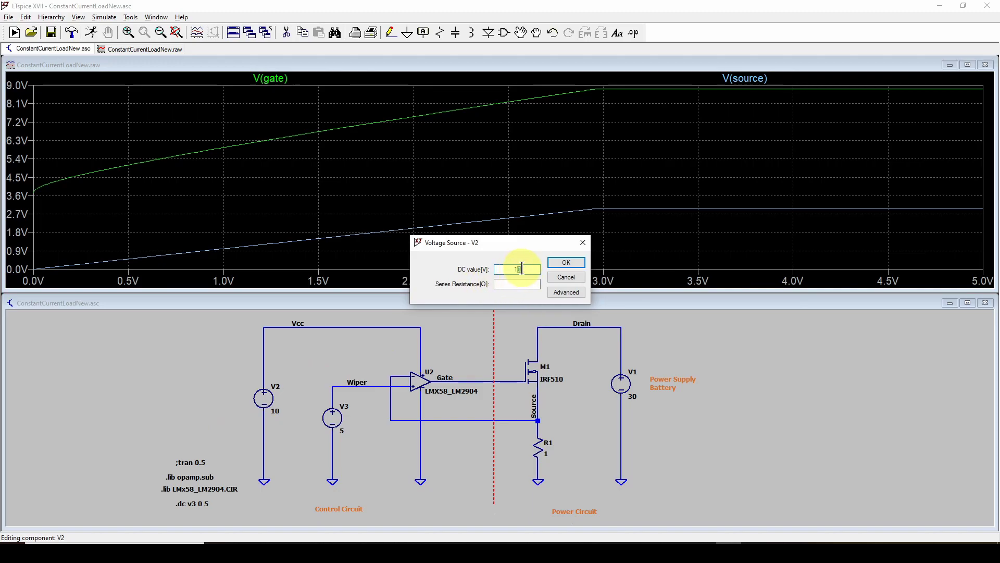
{"action": "type", "text": "5"}
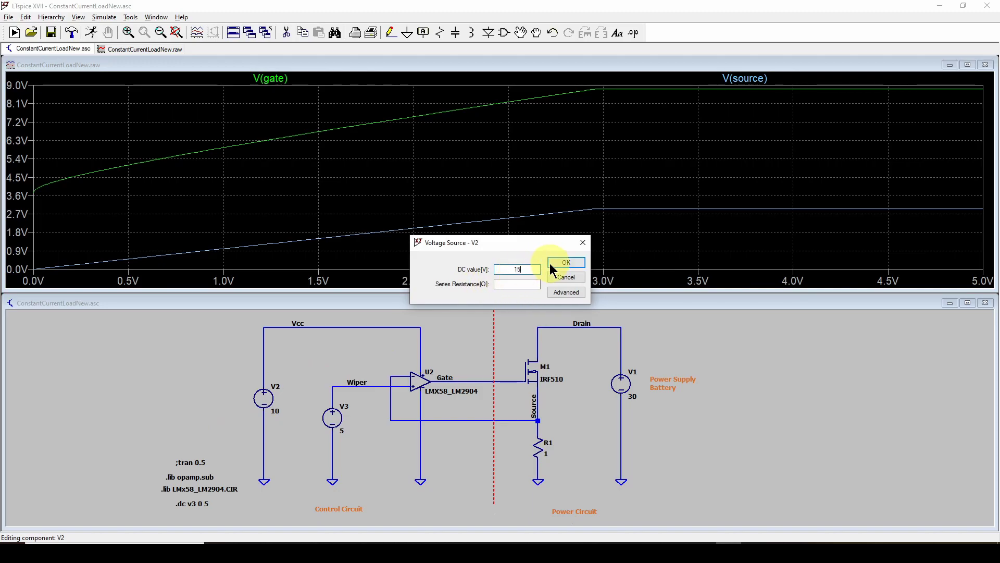
{"action": "left_click", "coordinate": [566, 264]}
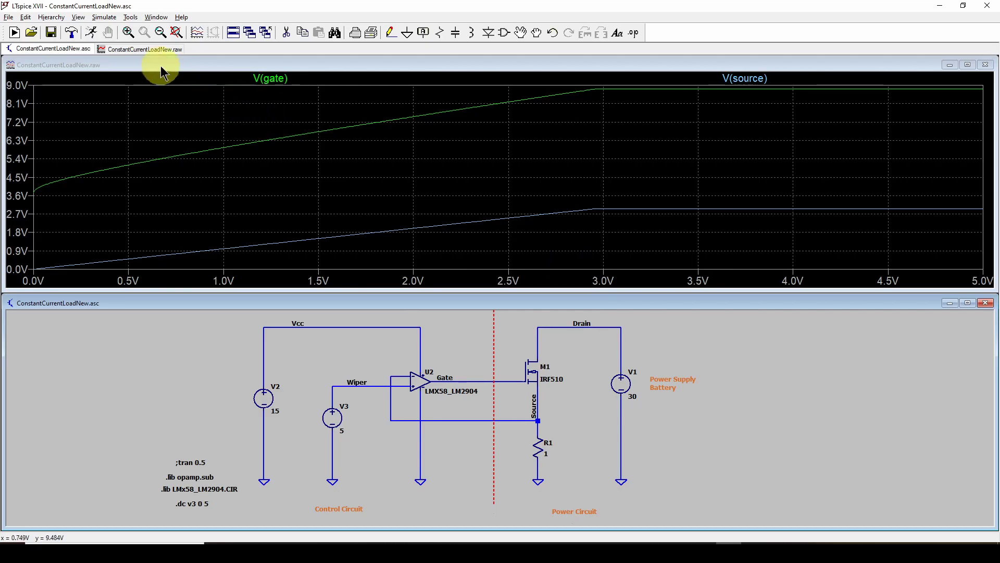
{"action": "left_click", "coordinate": [93, 34]}
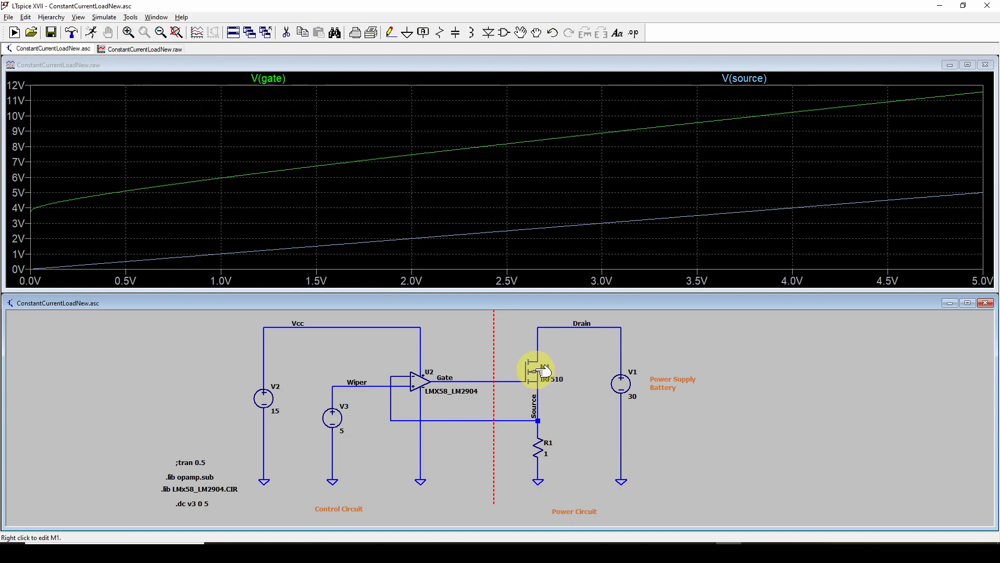
Plot MOSFET M1's power dissipation, V(Drain,Source)*Id(M1)+V(Gate,Source)*Ig(M1), on the sweep
{"action": "key", "text": "alt"}
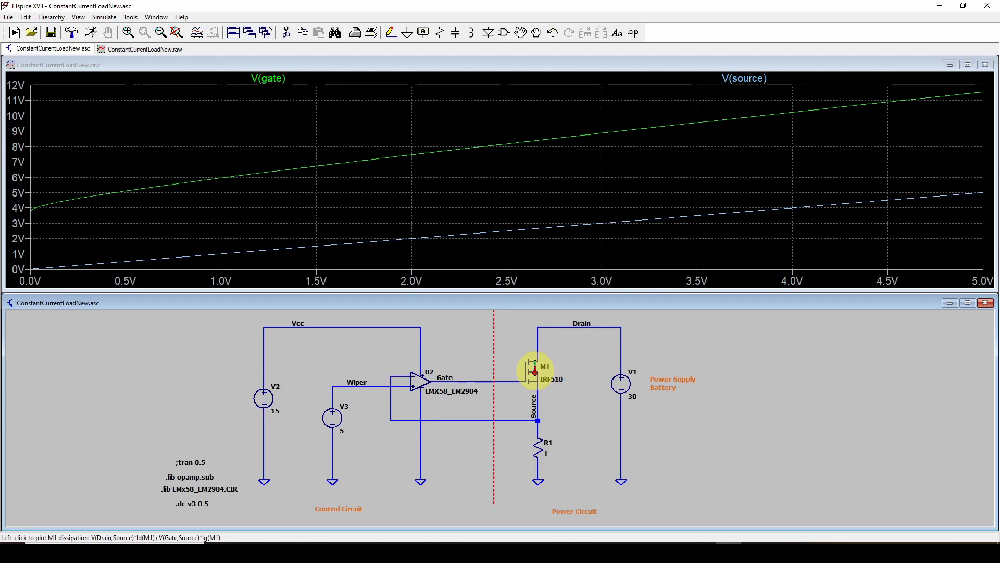
{"action": "left_click", "coordinate": [535, 371], "text": "alt"}
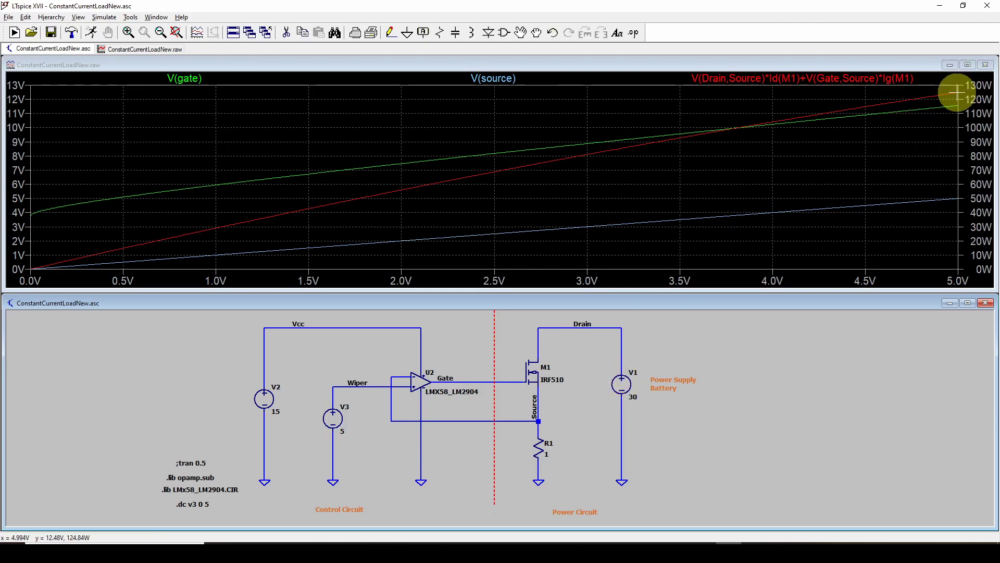
Set battery V1's DC value to 10 V and re-run the sweep
{"action": "right_click", "coordinate": [624, 385]}
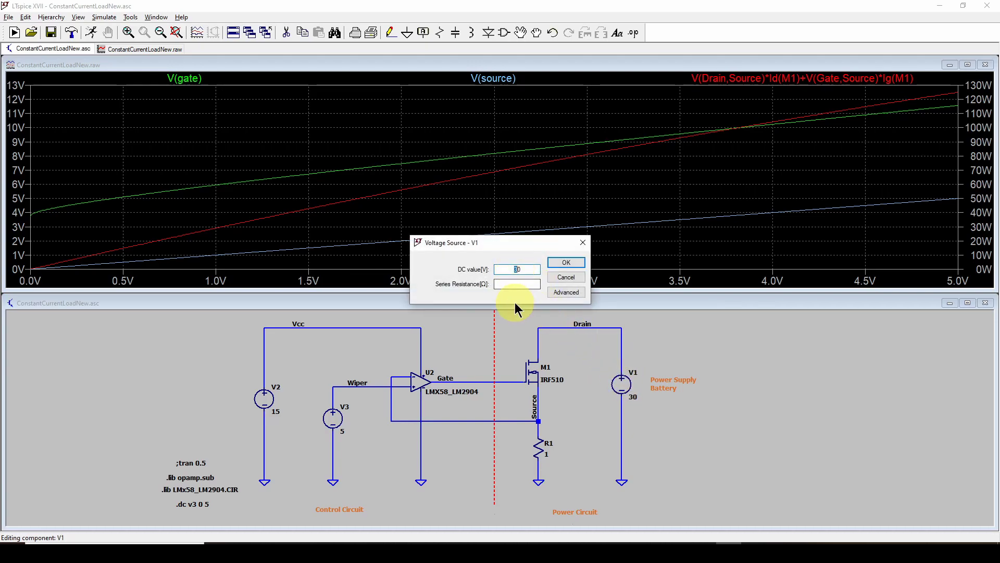
{"action": "left_click", "coordinate": [562, 265]}
{"action": "left_click", "coordinate": [93, 33]}
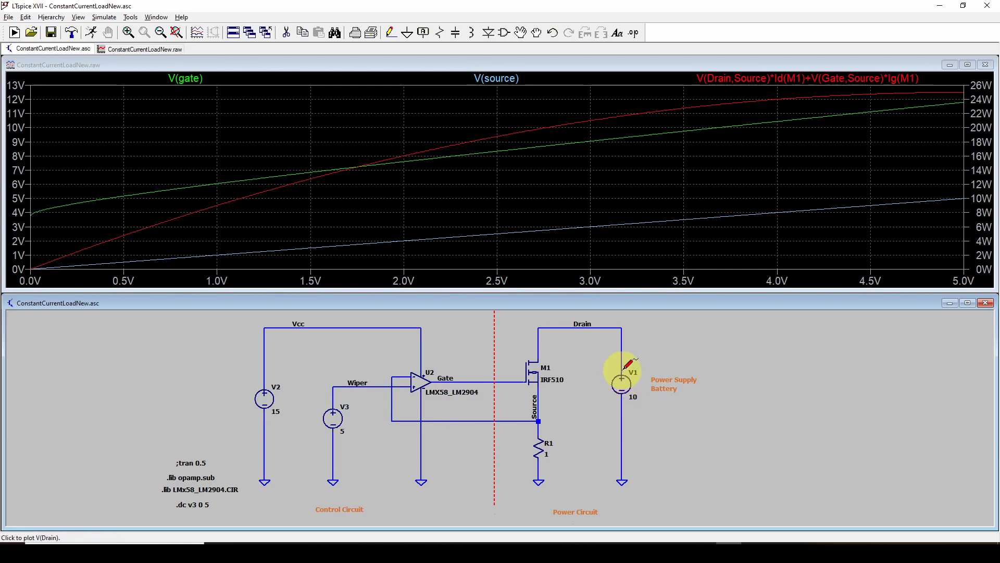
Plot resistor R1's dissipation, V(Source)*I(R1), on the sweep graph
{"action": "left_click", "coordinate": [539, 452], "text": "alt"}
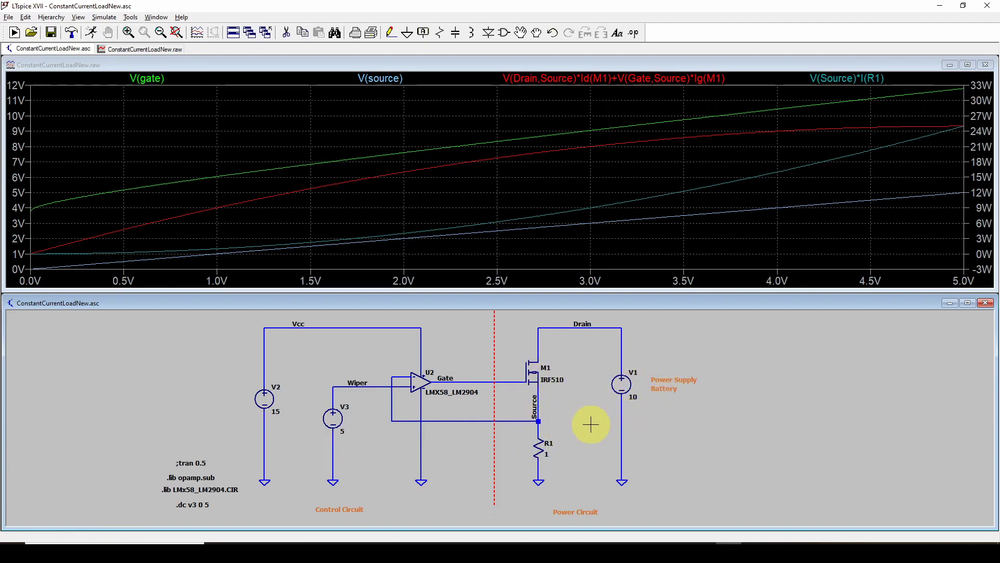
Pan and zoom out to show the full circuit and its Constant Current DC Load title
{"action": "left_click_drag", "start_coordinate": [591, 423], "coordinate": [592, 425]}
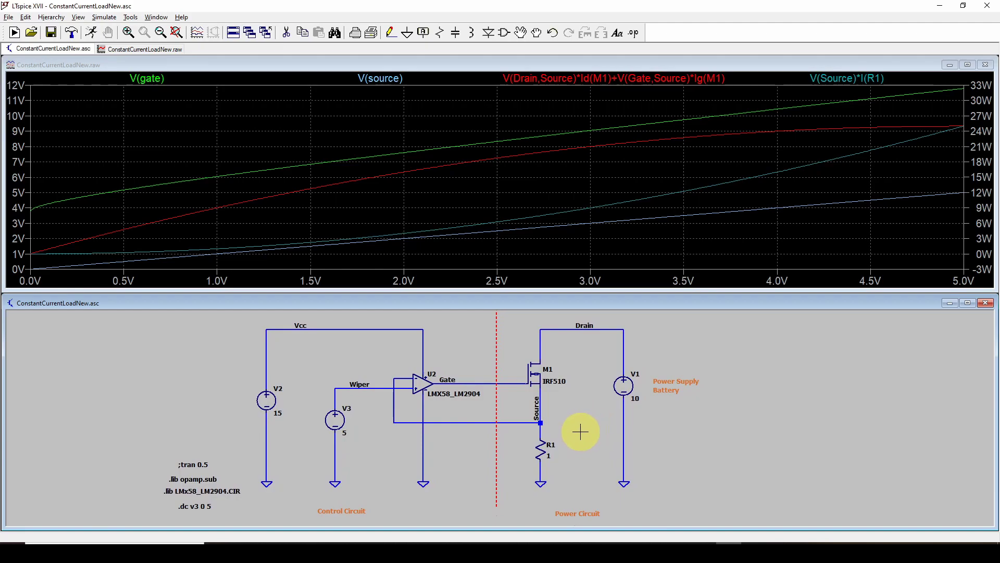
{"action": "scroll", "coordinate": [584, 423], "scroll_direction": "down", "scroll_amount": 2}
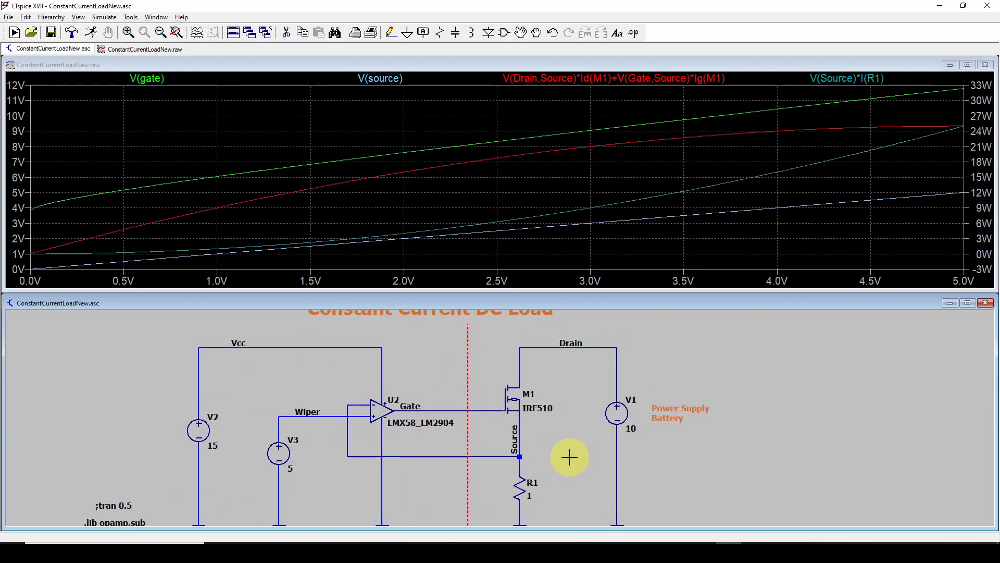
{"action": "left_click_drag", "start_coordinate": [569, 450], "coordinate": [574, 426]}
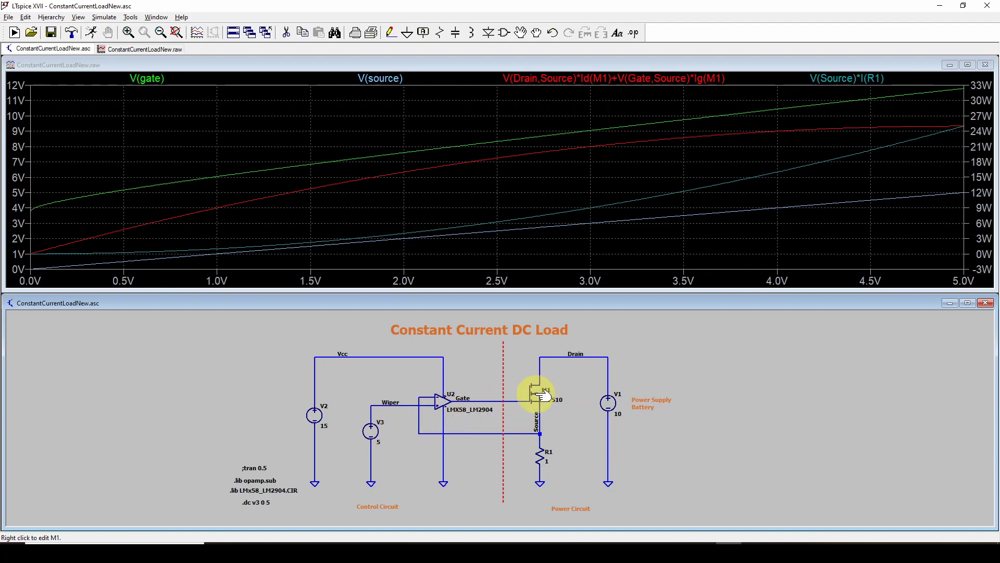
{"action": "left_click_drag", "start_coordinate": [577, 393], "coordinate": [558, 402]}
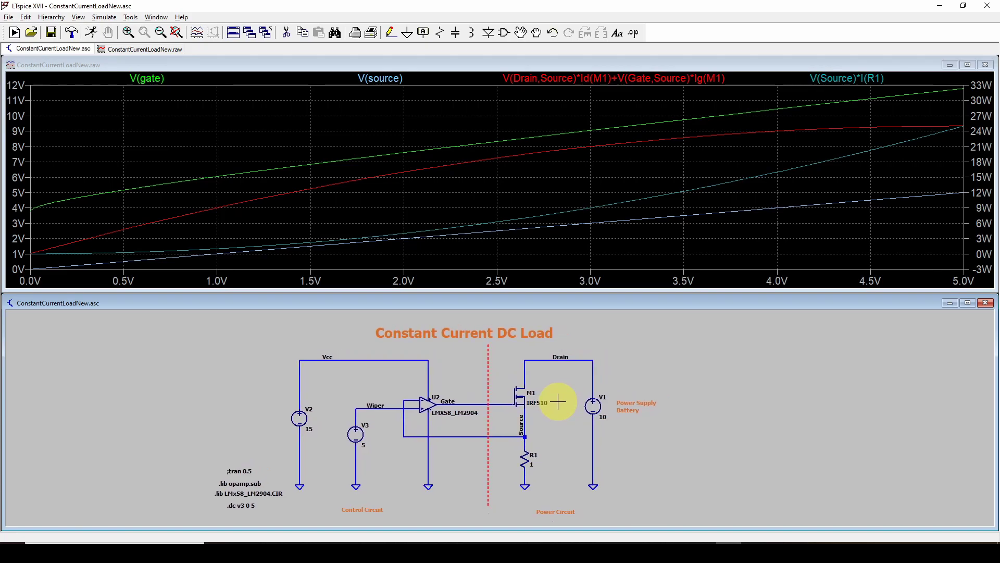